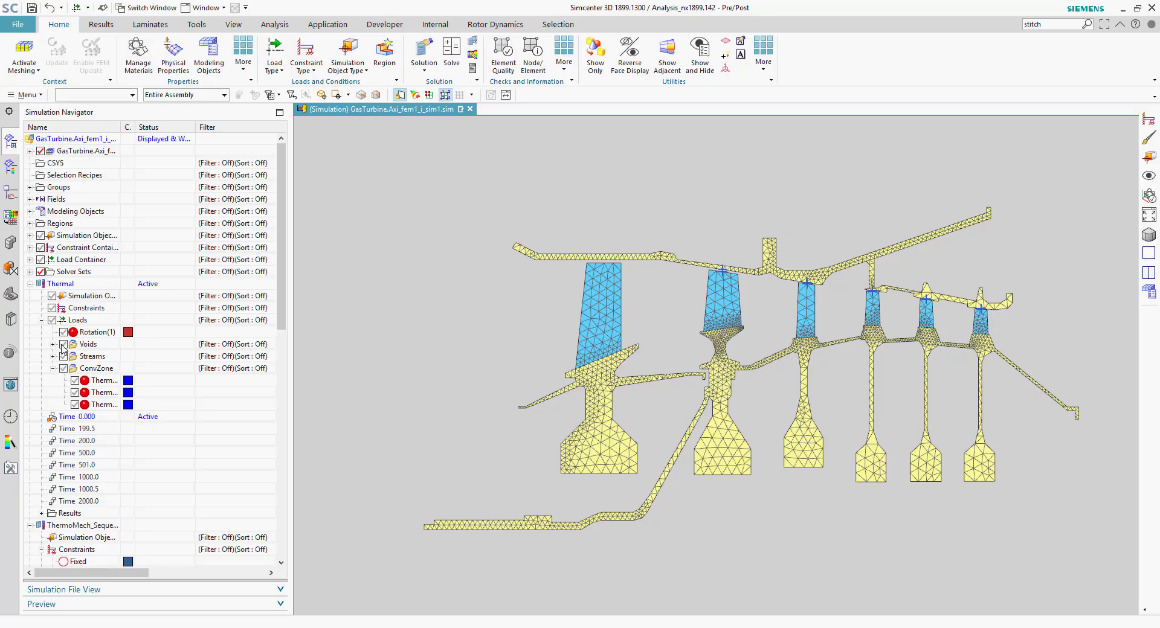
# Step: Display the Voids and Streams boundary conditions on the turbine mesh
pyautogui.click(64, 344)
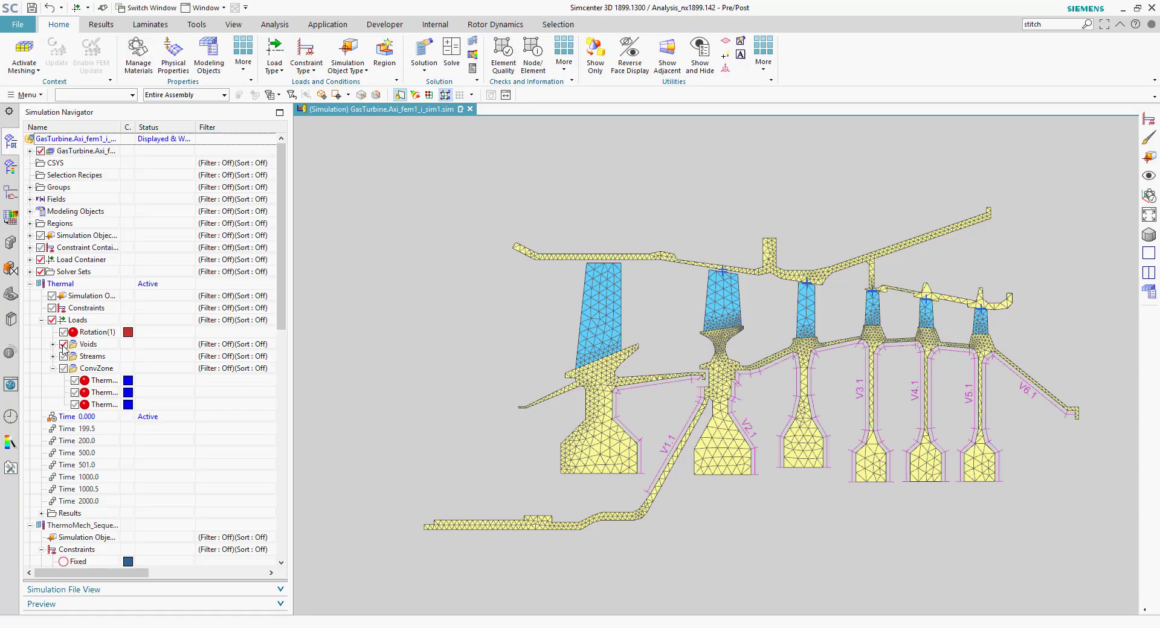
pyautogui.click(63, 356)
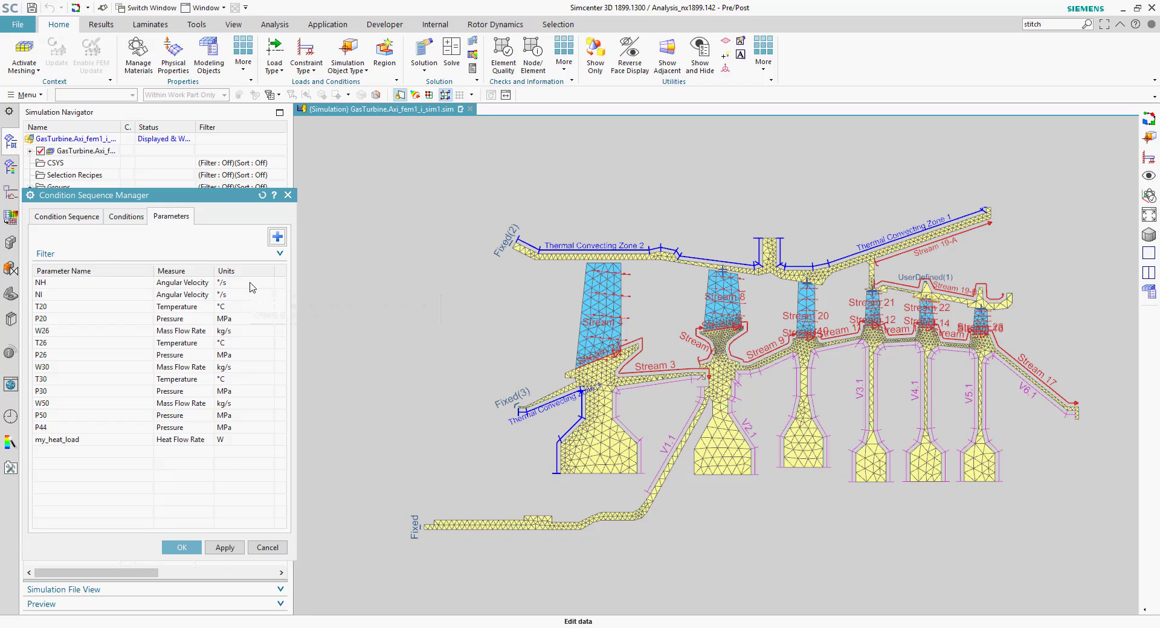
# Step: Plot the NH parameter's time profile in the viewport, then close the Condition Sequence Manager
pyautogui.rightClick(251, 287)
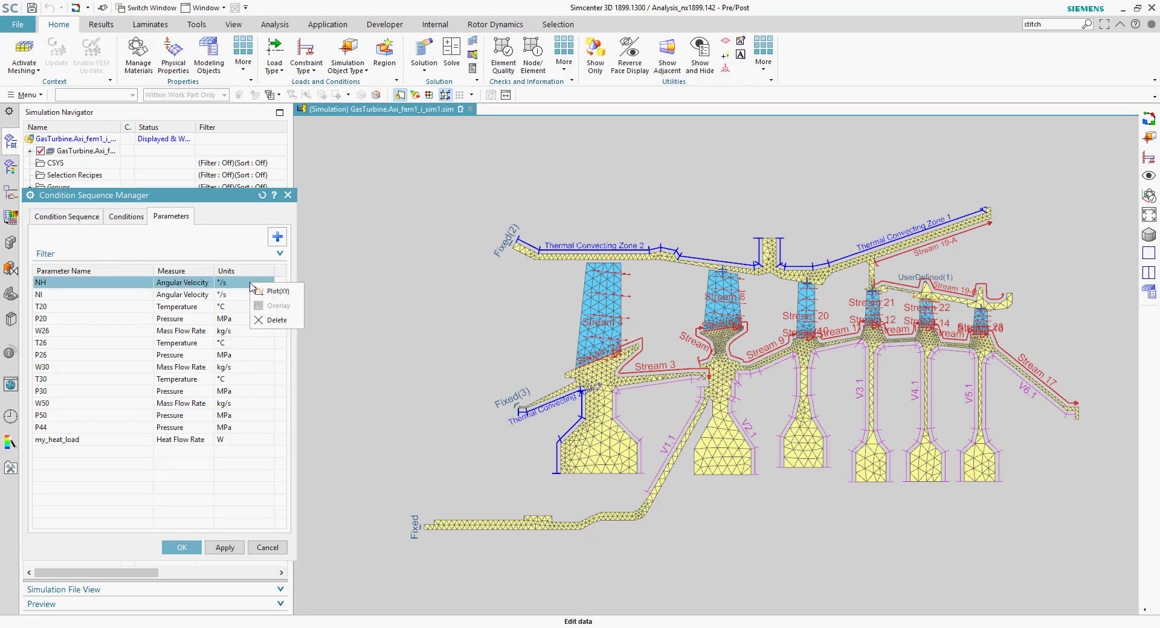
pyautogui.click(266, 290)
pyautogui.click(346, 274)
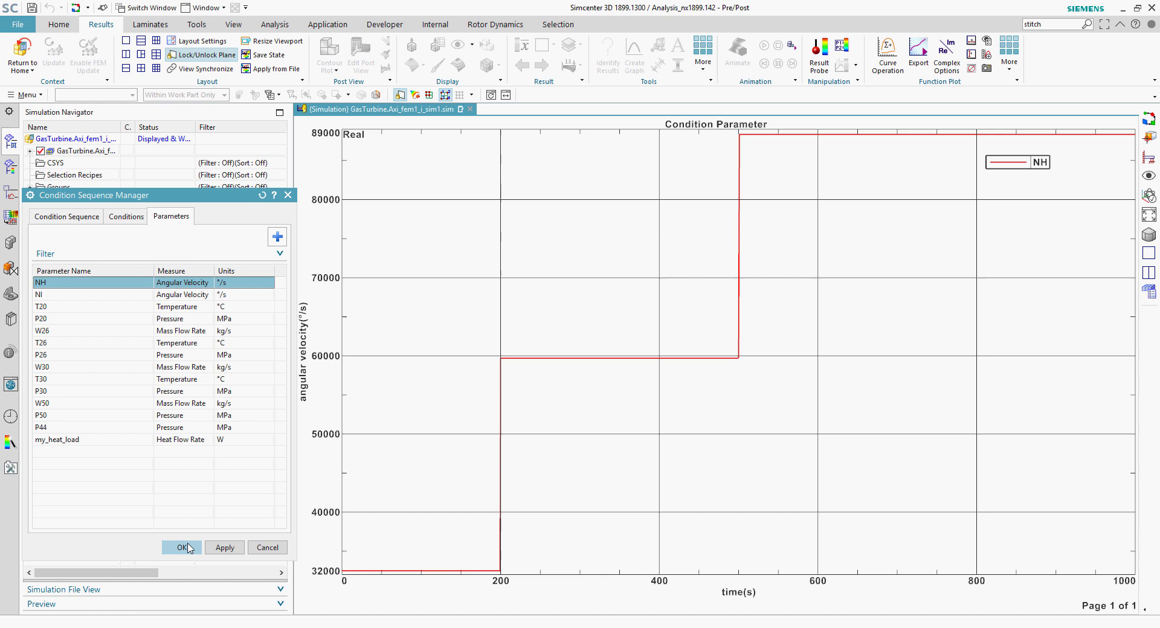
pyautogui.click(195, 548)
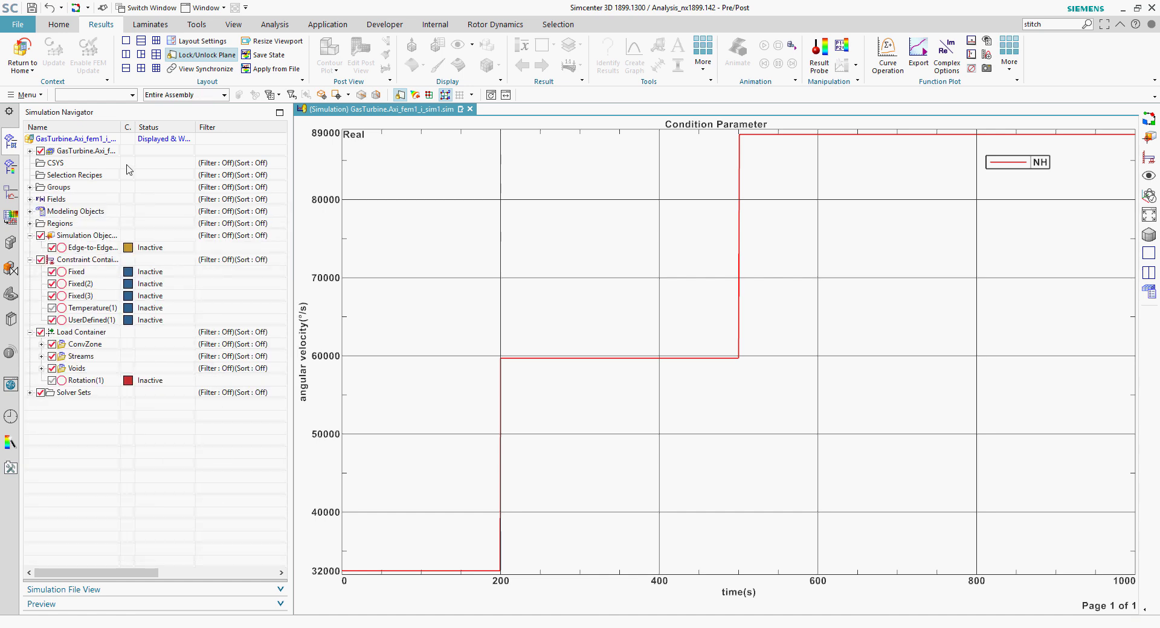
pyautogui.doubleClick(82, 140)
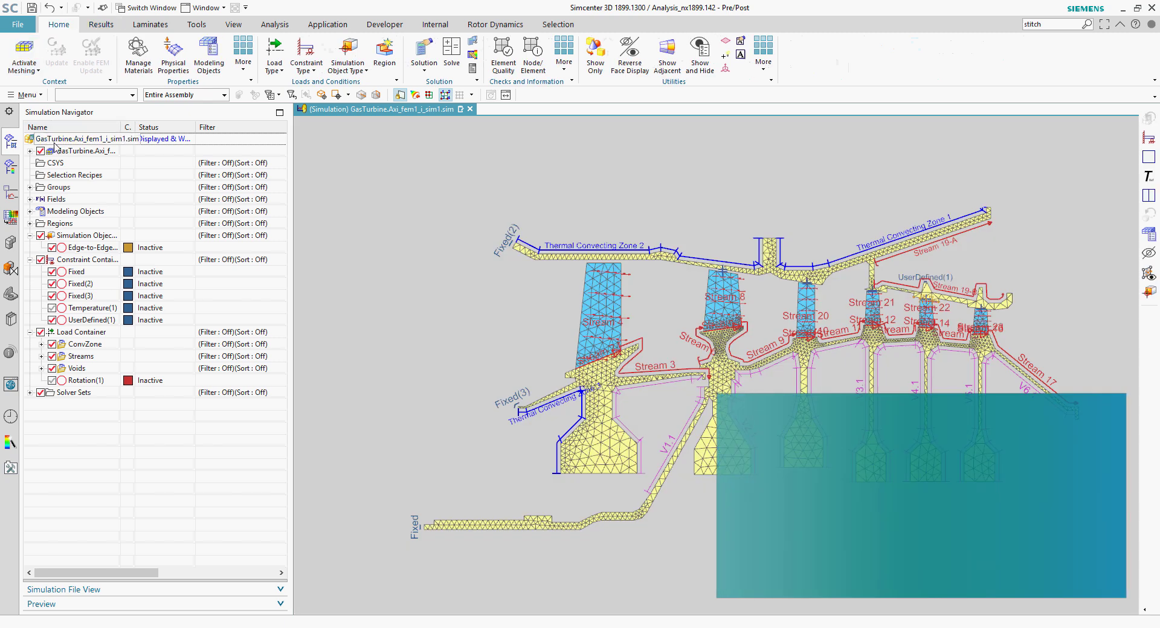
# Step: Create a new solution from the condition sequence as Coupled Thermal-Structural, with the structural part turned off
pyautogui.rightClick(54, 143)
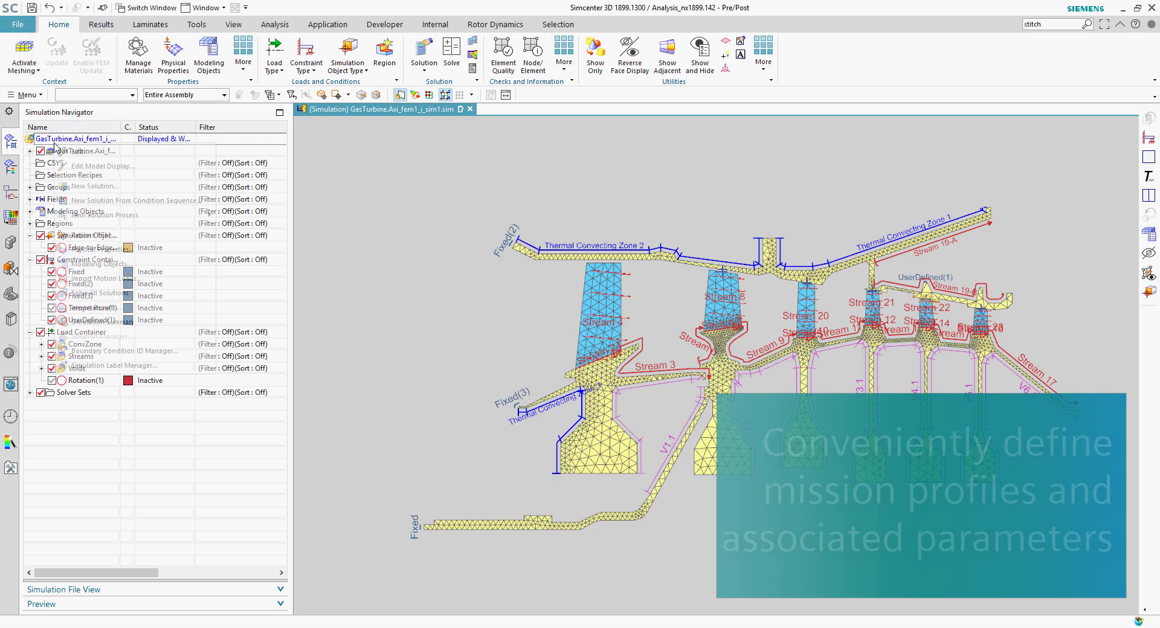
pyautogui.click(97, 201)
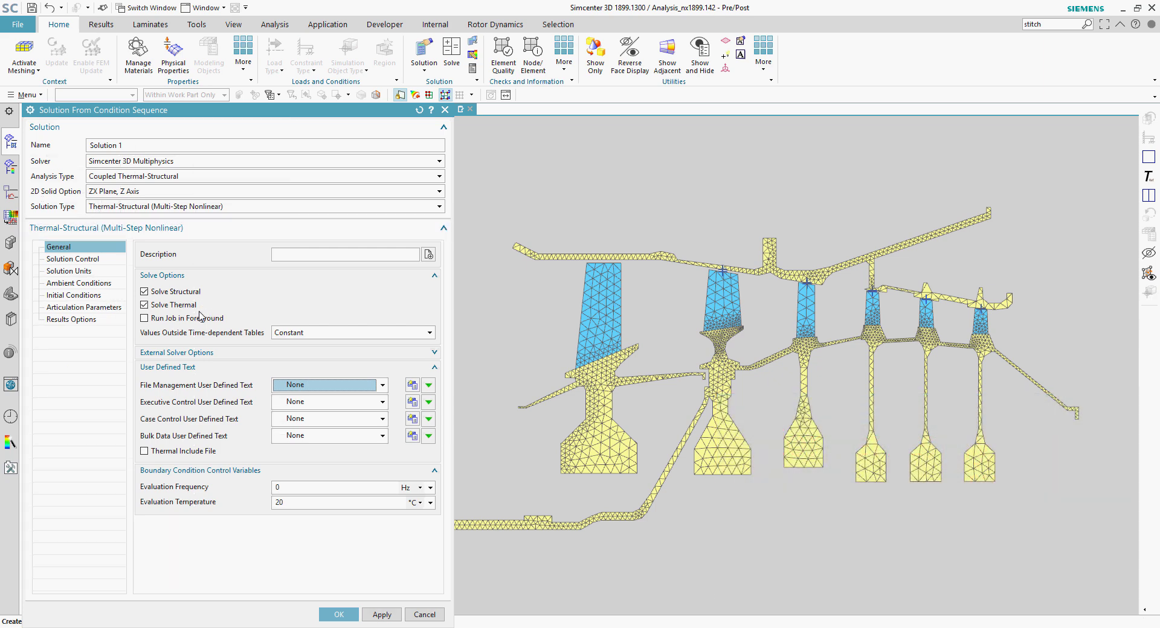
pyautogui.click(145, 292)
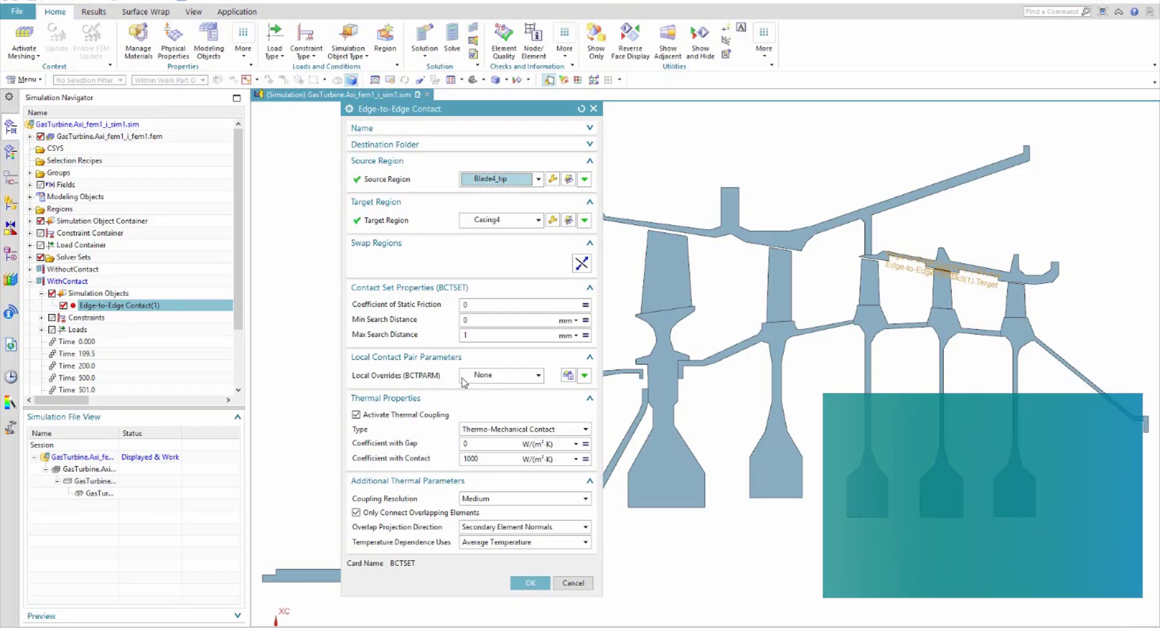
# Step: Confirm the Bladed_tip to Casing4 edge contact and show the NoTrans(1) constraint on the model
pyautogui.click(531, 583)
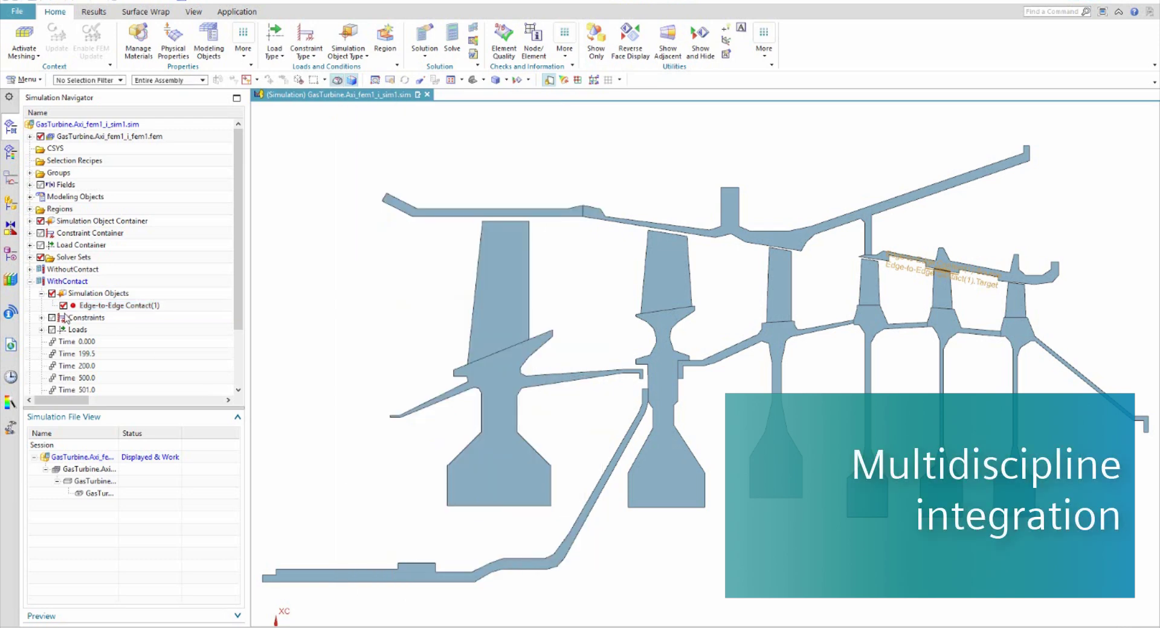
pyautogui.click(41, 317)
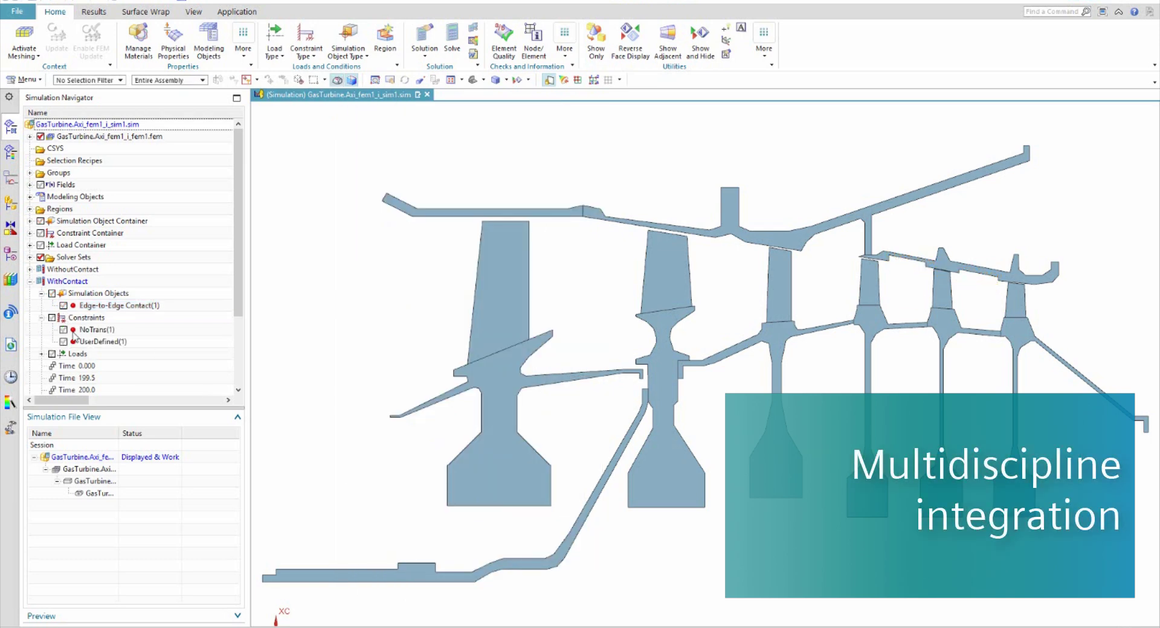
pyautogui.click(76, 331)
pyautogui.click(64, 330)
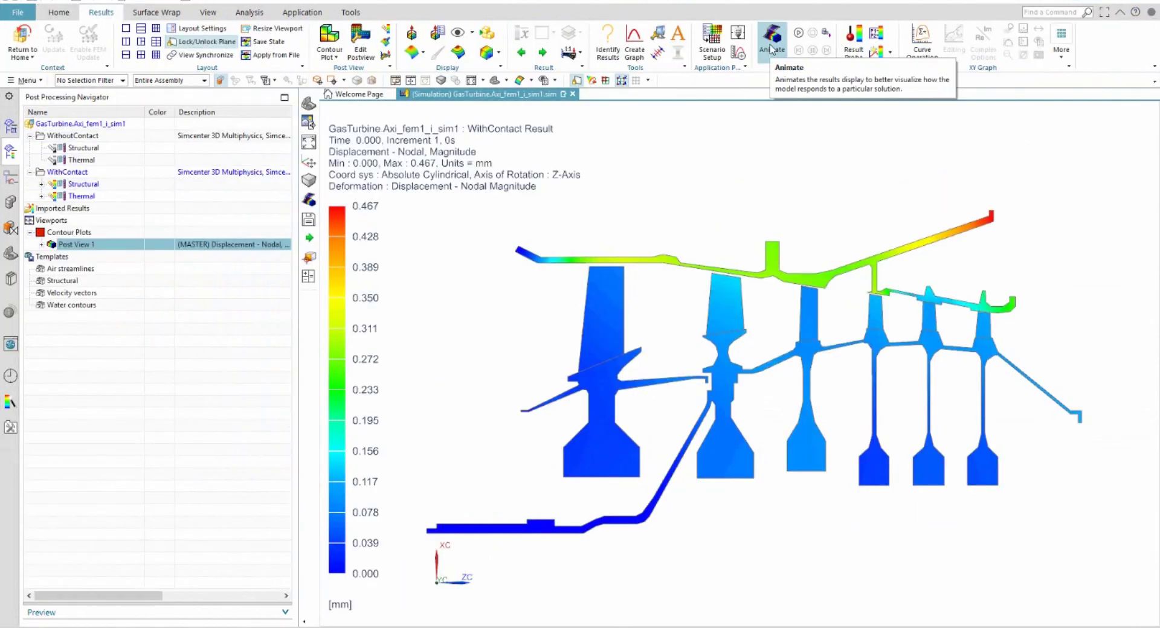
pyautogui.click(771, 45)
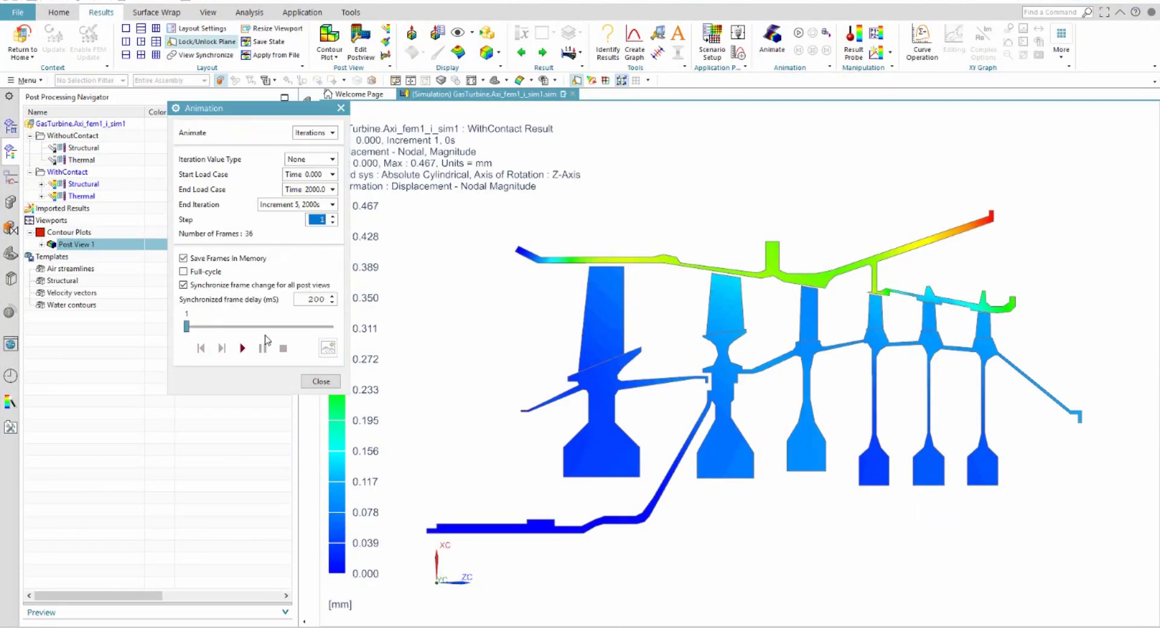
# Step: Play the displacement contour animation and zoom in on the model
pyautogui.click(242, 349)
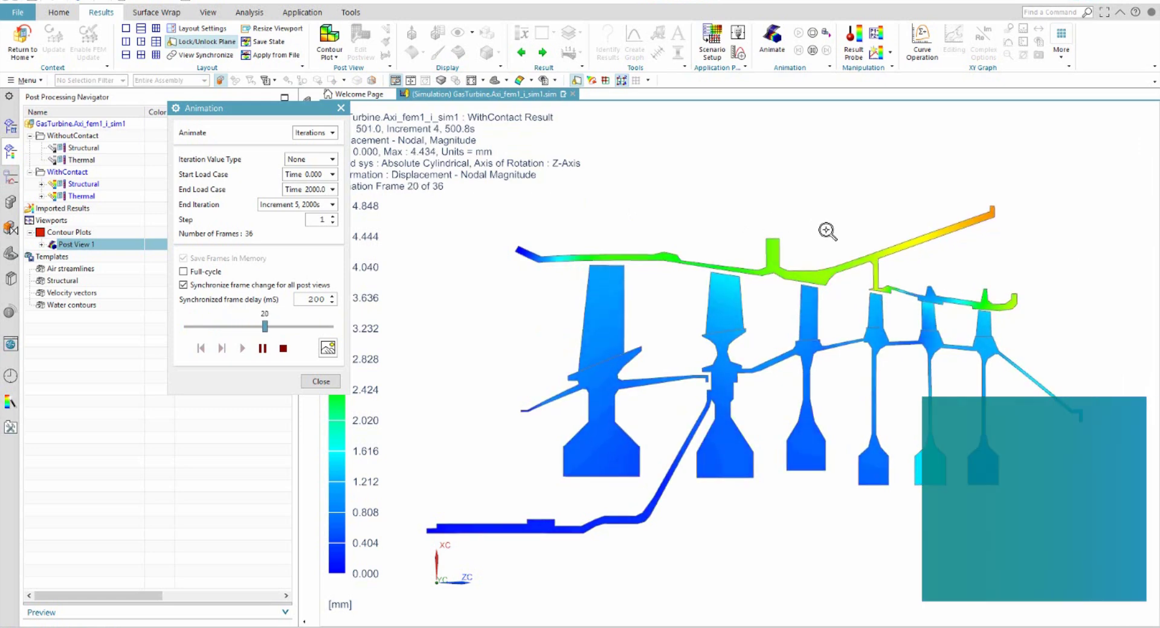
pyautogui.scroll(5, 1066, 392)
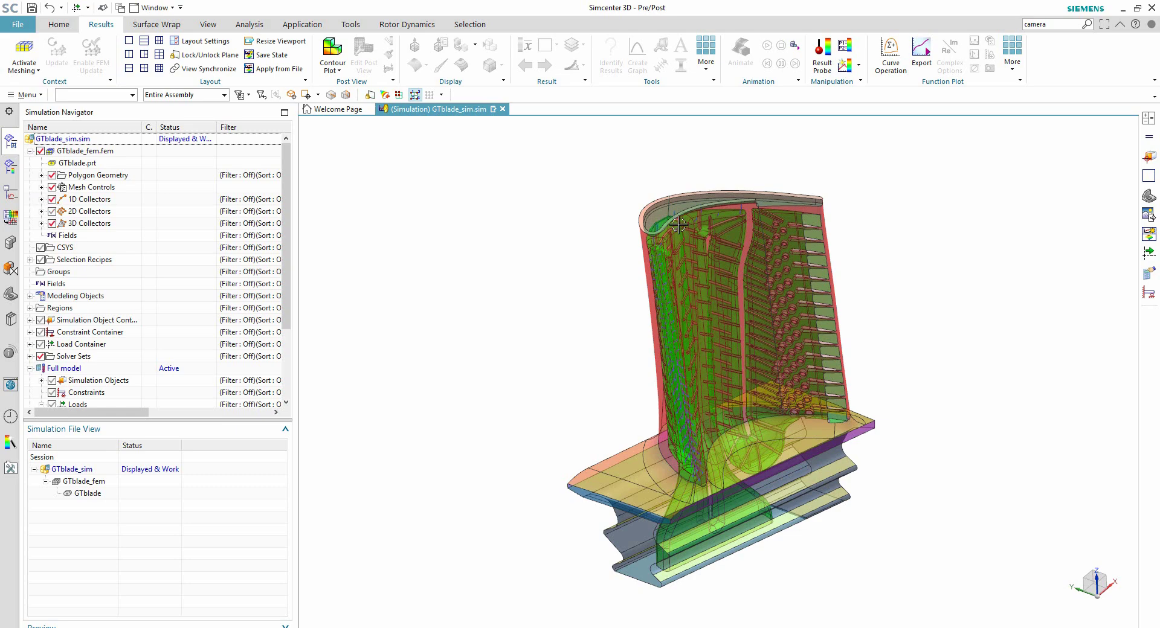
# Step: Fit the blade in view and highlight the Immersed Ducts under Simulation Objects
pyautogui.scroll(6, 757, 392)
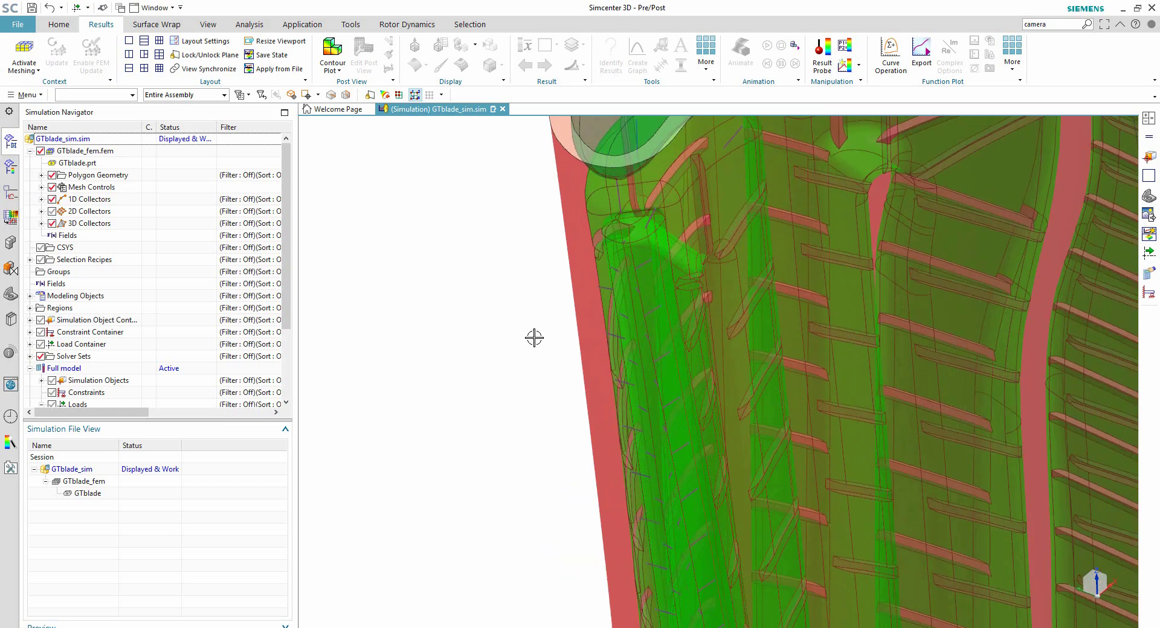
pyautogui.hotkey('ctrl', 'f')
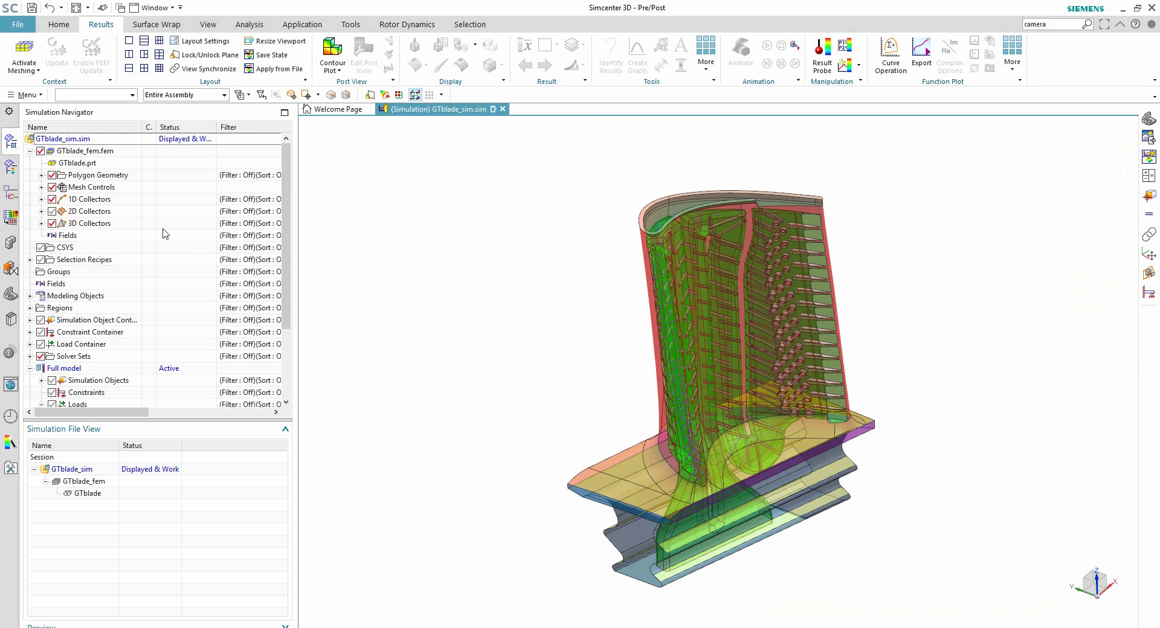
pyautogui.scroll(-2, 33, 356)
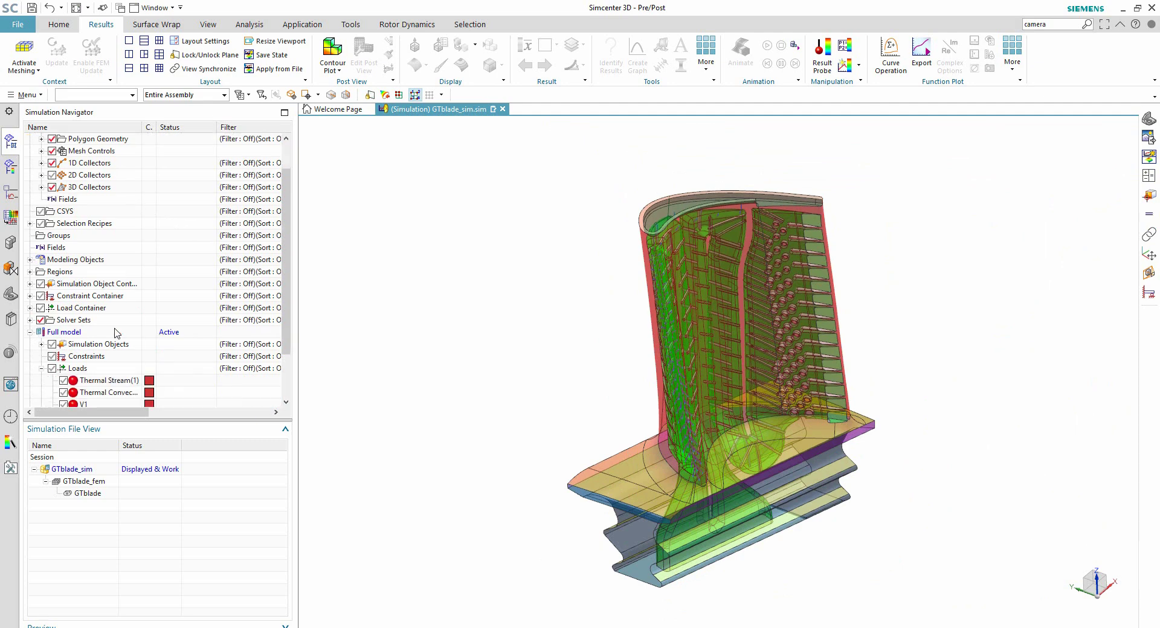
pyautogui.click(41, 308)
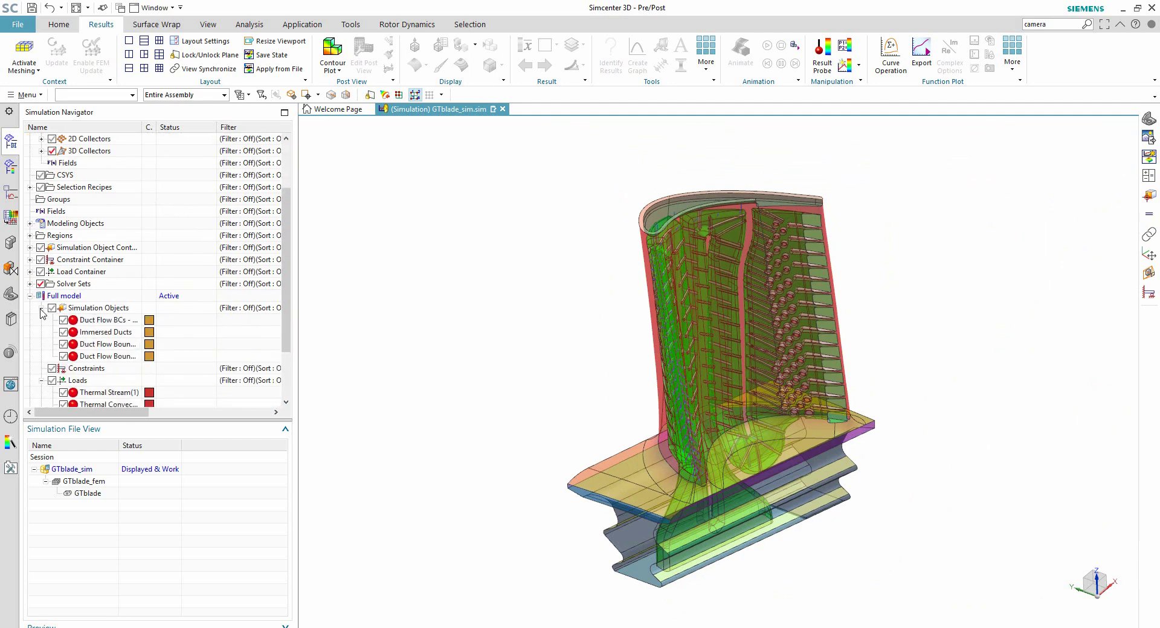
pyautogui.click(114, 334)
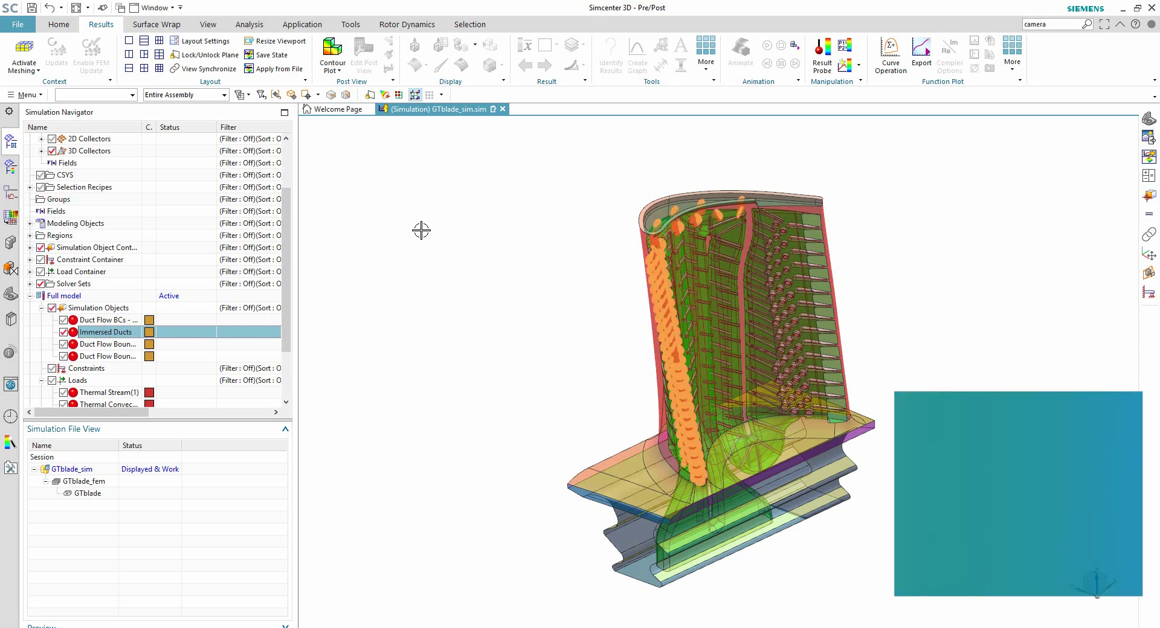
pyautogui.click(466, 277)
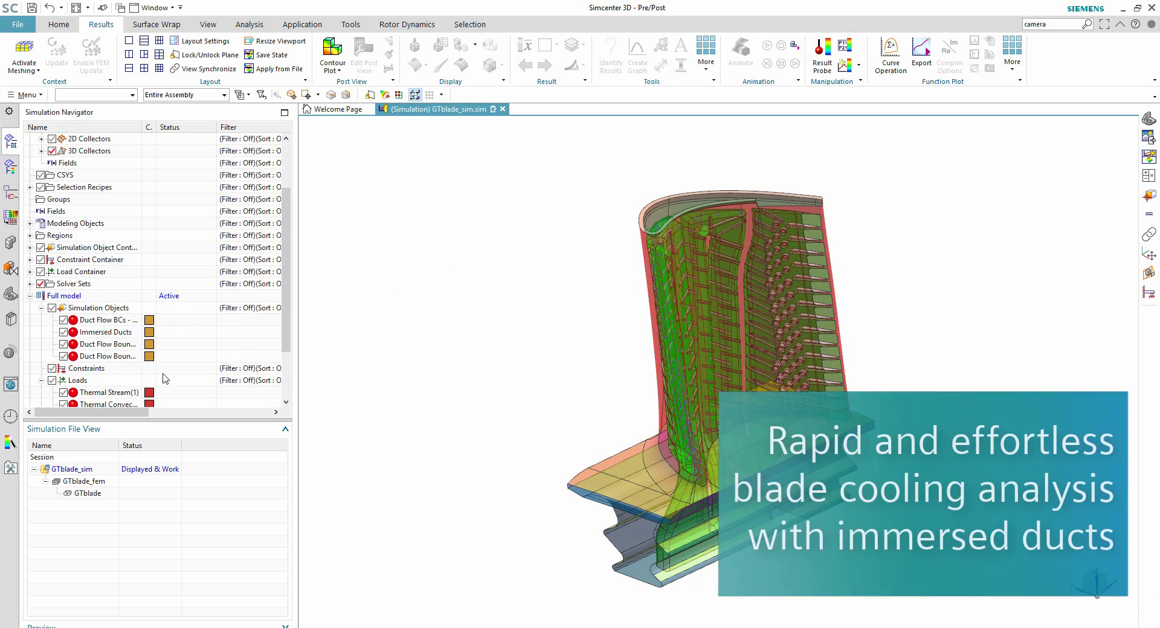
# Step: Toggle the Thermal Stream(1) and Thermal Convection loads, then expand Layout States
pyautogui.scroll(-1, 63, 341)
pyautogui.click(63, 356)
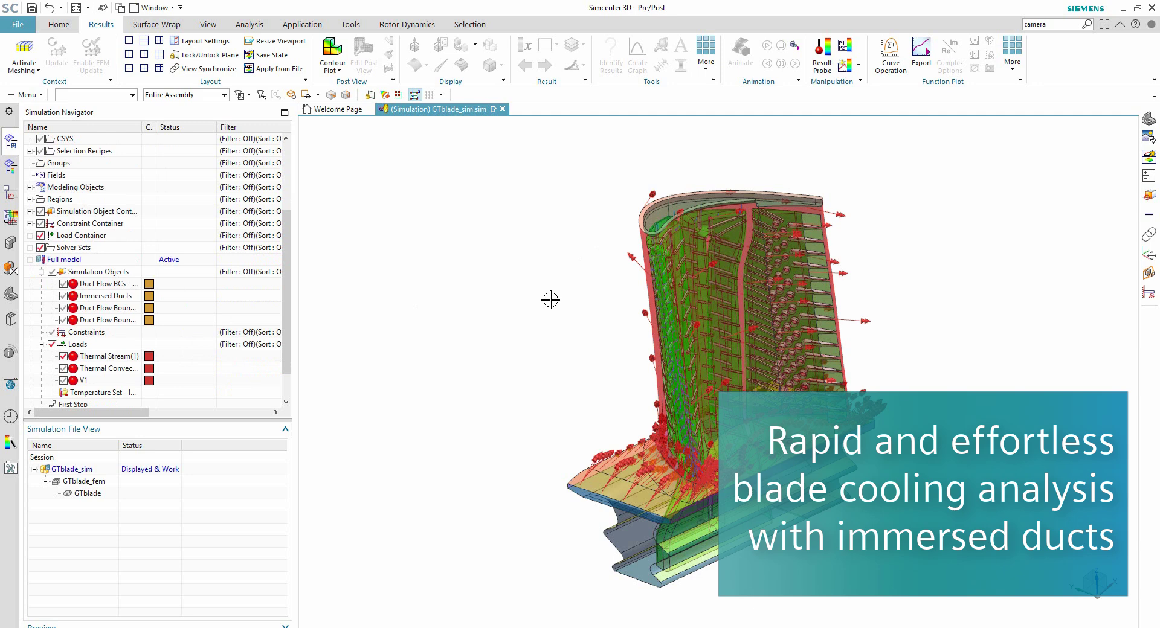
pyautogui.click(64, 356)
pyautogui.click(73, 370)
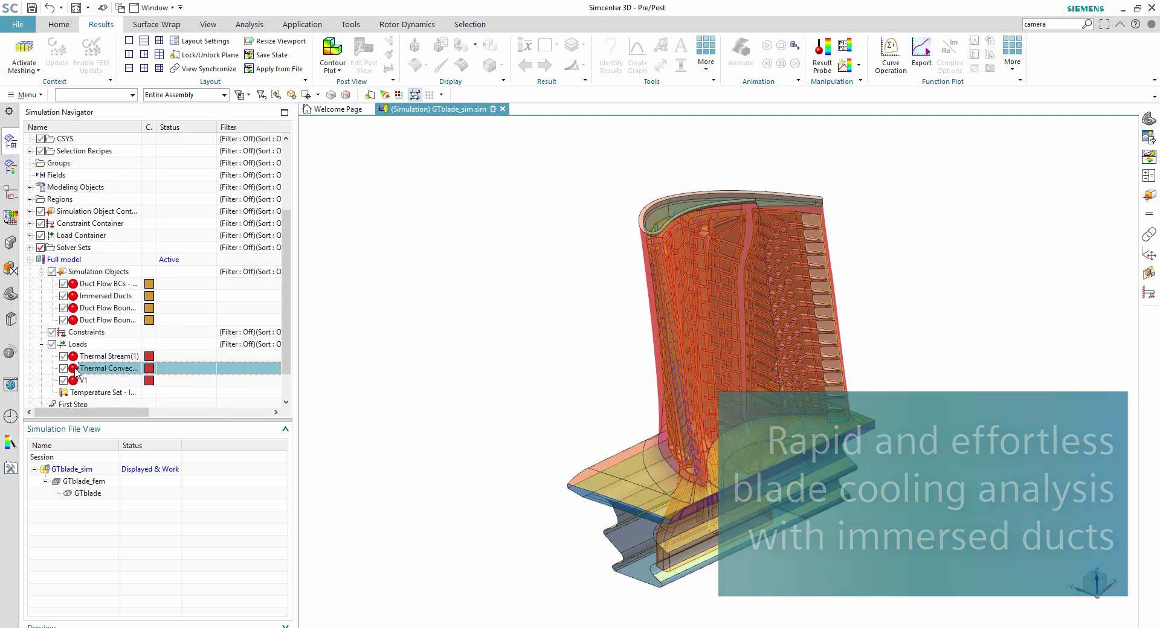
pyautogui.click(359, 323)
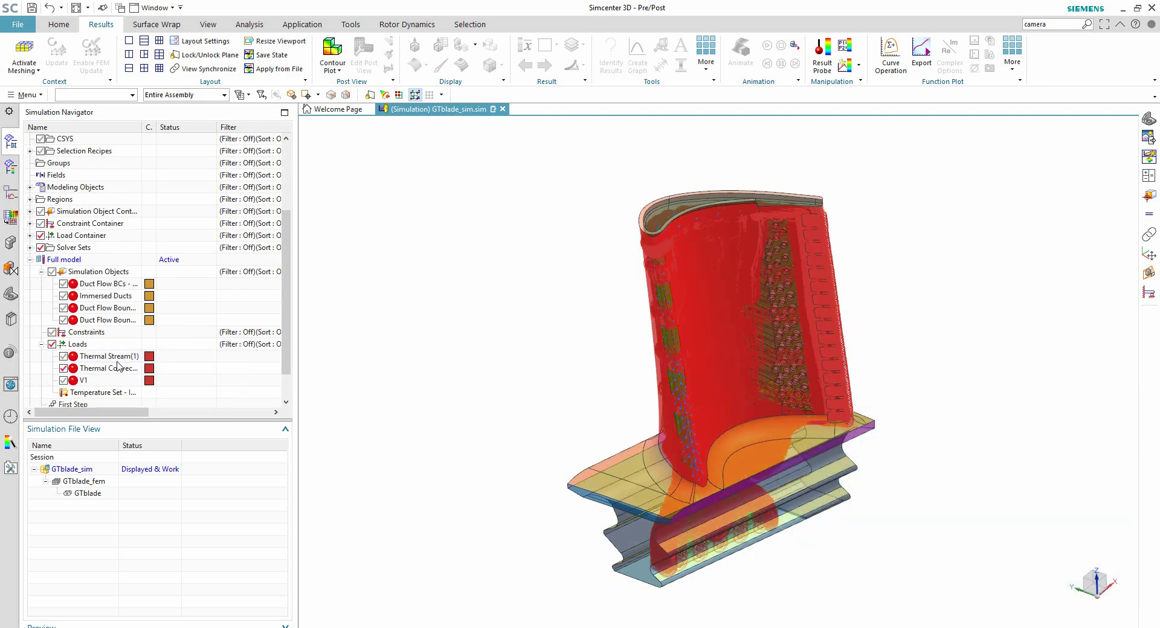
pyautogui.click(64, 369)
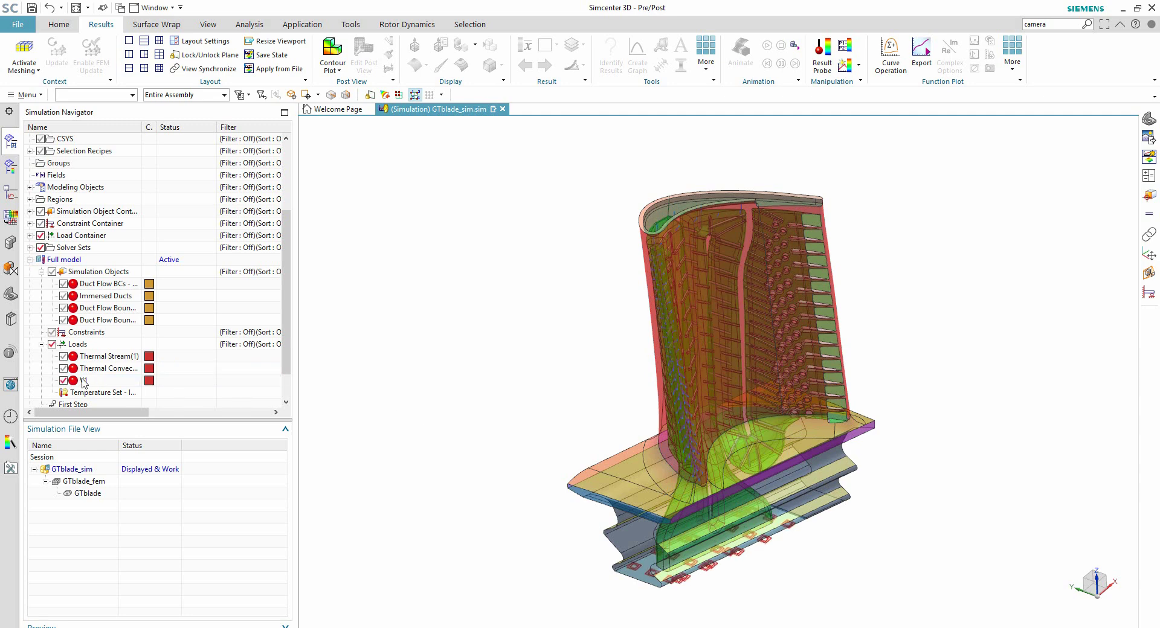
pyautogui.scroll(-1, 178, 340)
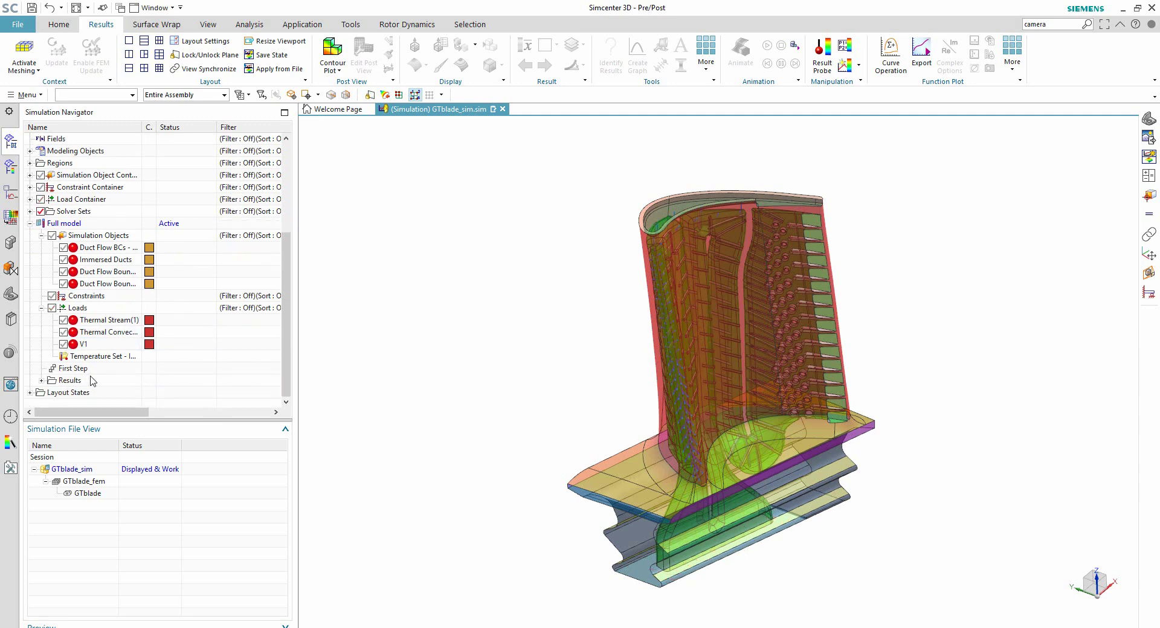
pyautogui.click(31, 393)
# Step: Load the Blade temperature layout state to show its temperature contour on the blade
pyautogui.click(90, 371)
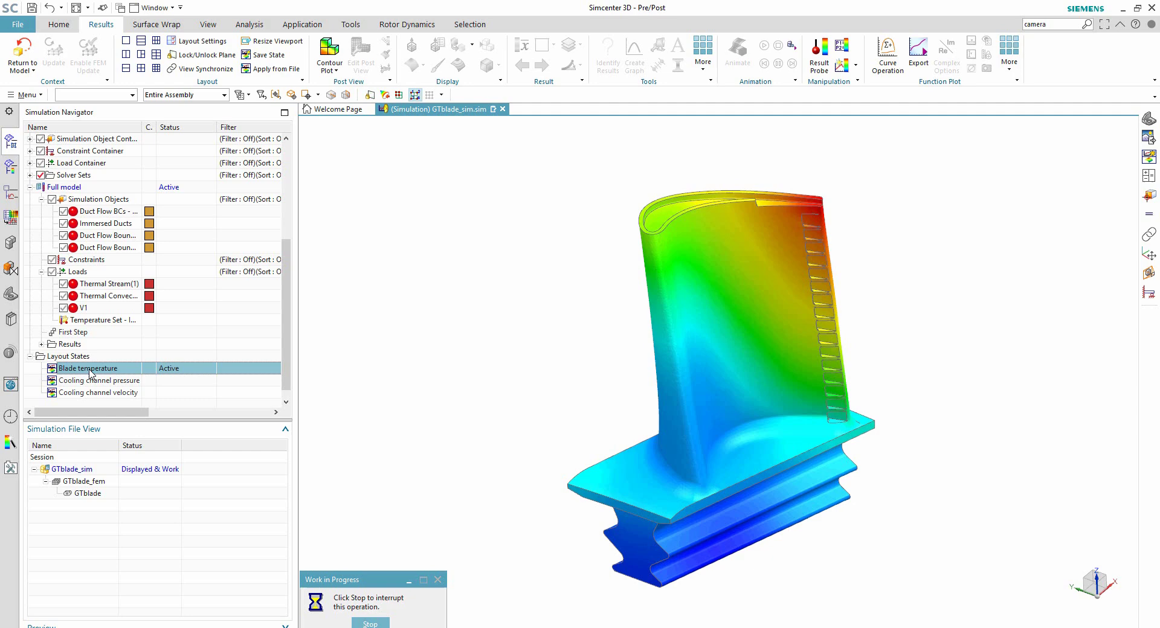